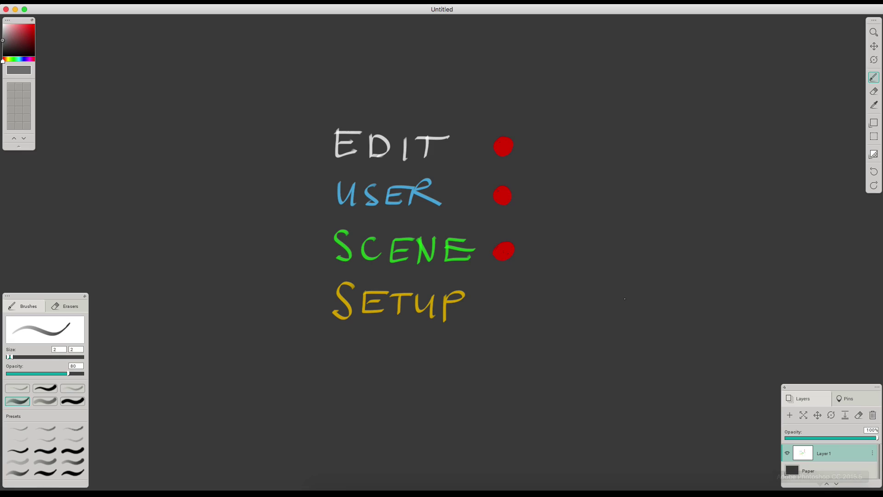
# Step: Dab grey bullet dots left of SETUP, SCENE and EDIT, leaving USER without one
pyautogui.click(312, 303)
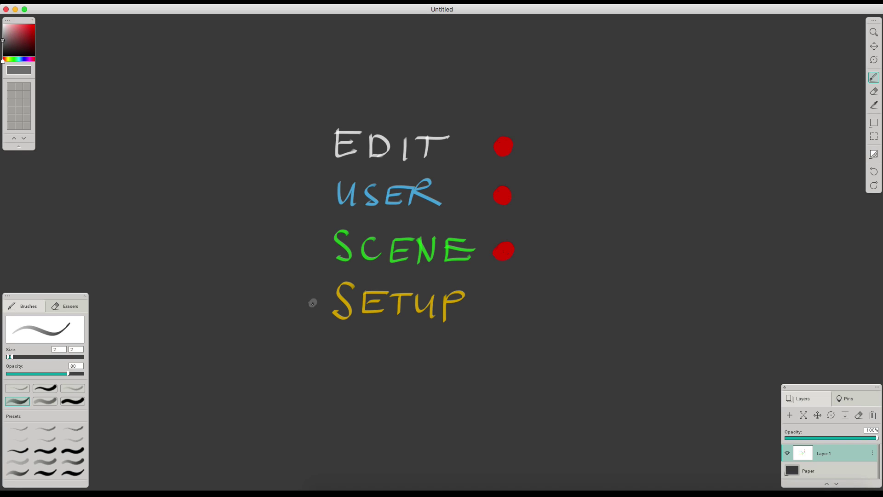
pyautogui.moveTo(307, 244); pyautogui.dragTo(308, 247)
pyautogui.moveTo(309, 144); pyautogui.dragTo(311, 143)
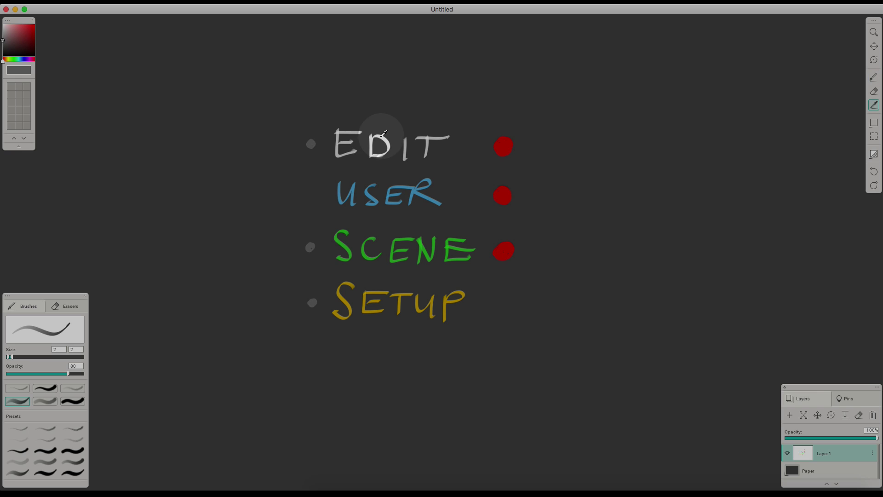
# Step: Sample EDIT's light grey and brush an arrow from the EDIT bullet down to USER
pyautogui.keyDown('alt'); pyautogui.click(373, 138); pyautogui.keyUp('alt')
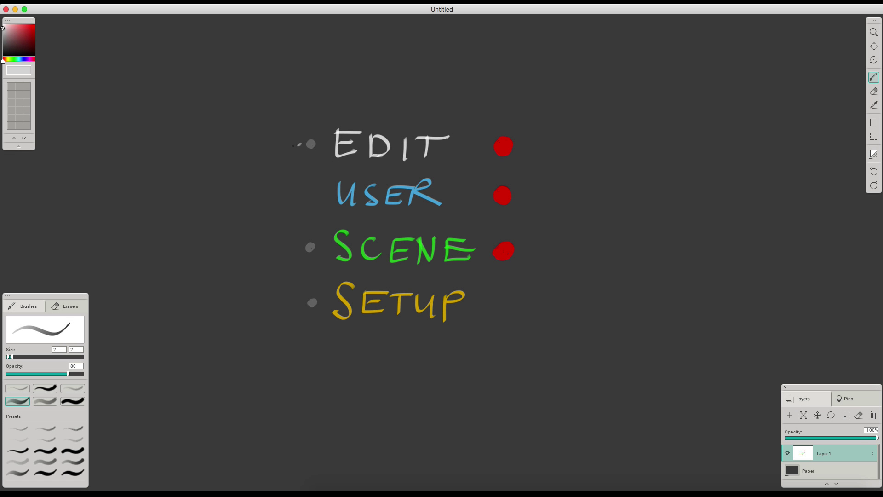
pyautogui.moveTo(292, 146)
pyautogui.mouseDown()
pyautogui.moveTo(288, 180)
pyautogui.moveTo(315, 189)
pyautogui.moveTo(288, 185)
pyautogui.moveTo(288, 250)
pyautogui.moveTo(313, 252)
pyautogui.moveTo(284, 287)
pyautogui.moveTo(290, 302)
pyautogui.moveTo(314, 301)
pyautogui.mouseUp()
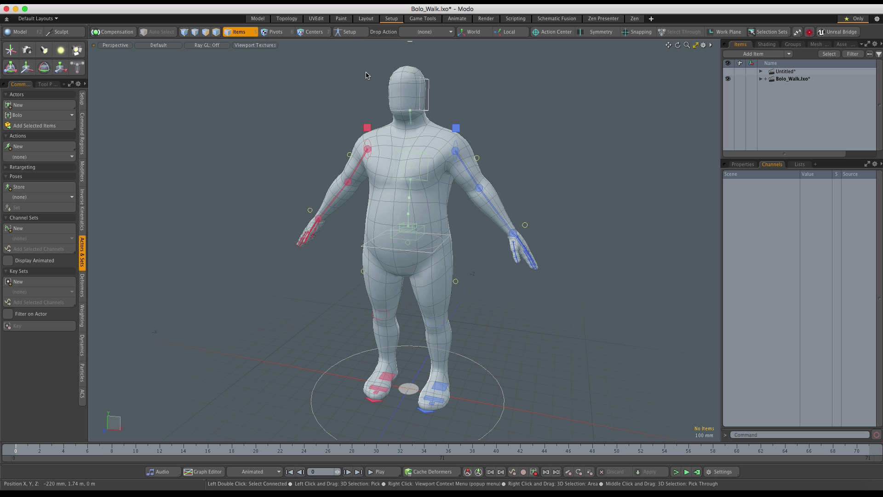
# Step: Turn on Setup mode from the top toolbar for the Bolo_Walk.lxo scene
pyautogui.click(349, 32)
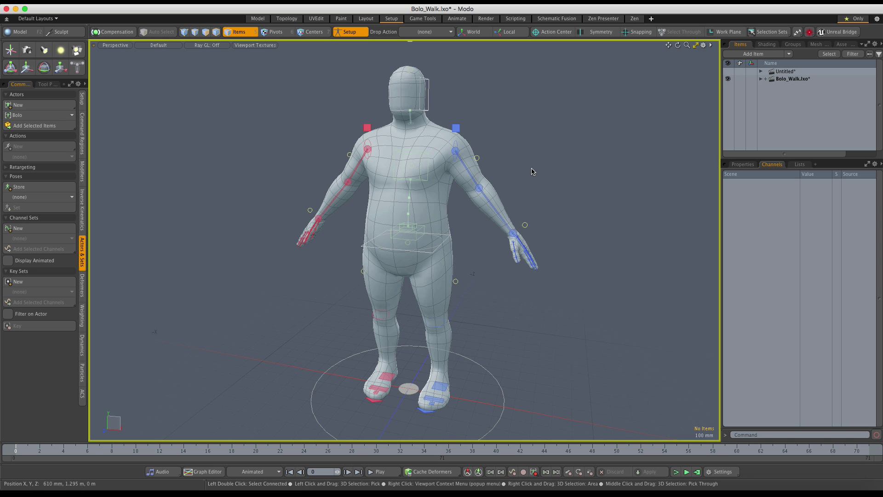
# Step: Assign the Bolo_L_Arm_FK control's Rotation X, Y and Z (all 0.0°) as setup rest values
pyautogui.click(471, 179)
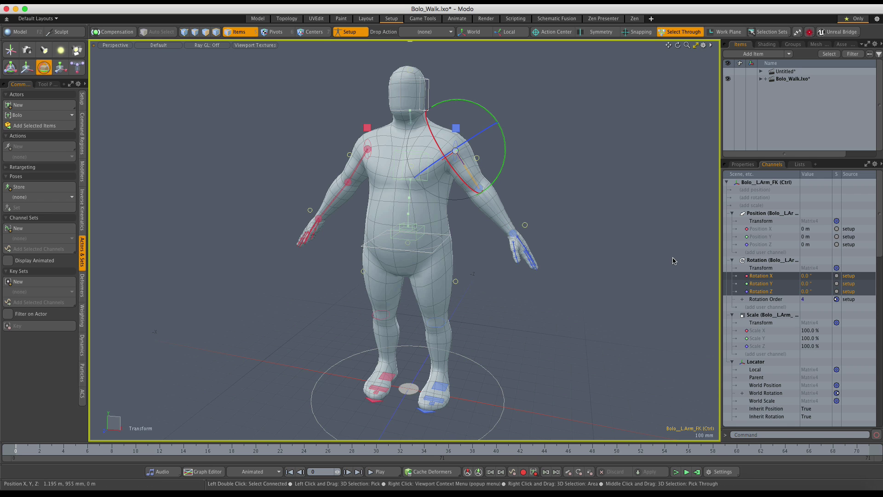
pyautogui.moveTo(757, 291); pyautogui.dragTo(759, 279)
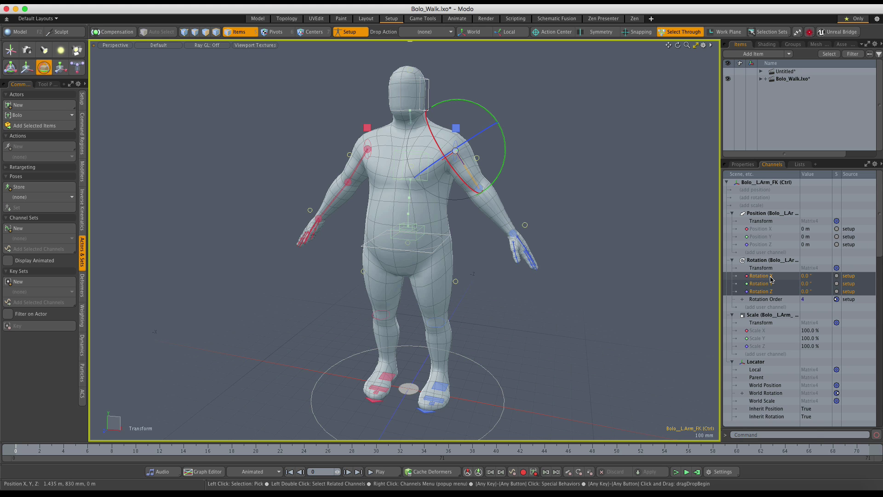
pyautogui.rightClick(771, 279)
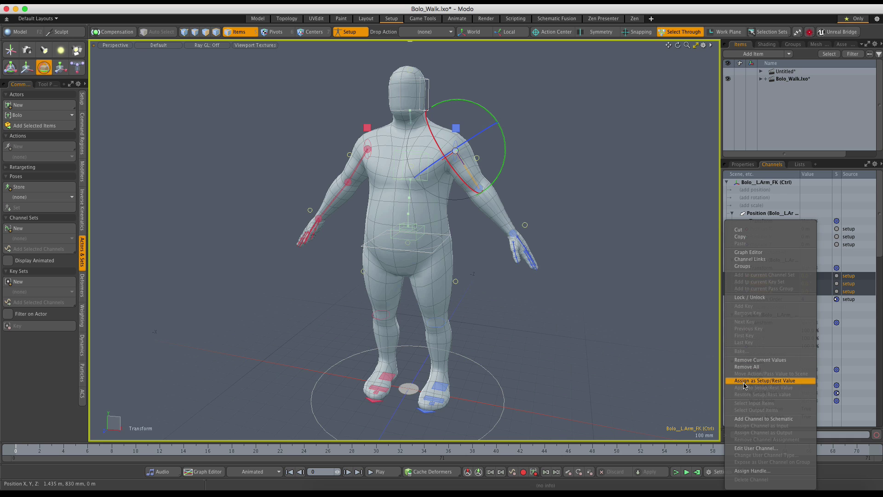
pyautogui.click(774, 382)
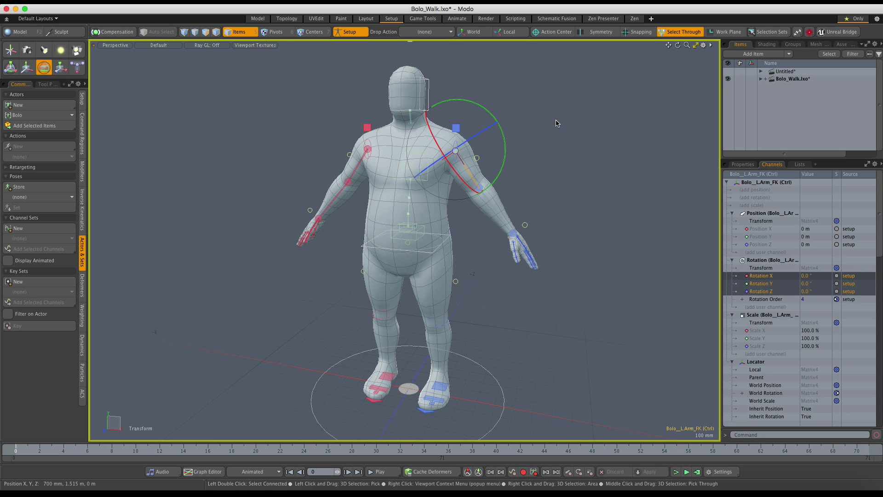
# Step: Leave Setup mode and rotate the left arm FK control up to -28.5° X, -30.5° Y
pyautogui.click(349, 32)
pyautogui.click(474, 175)
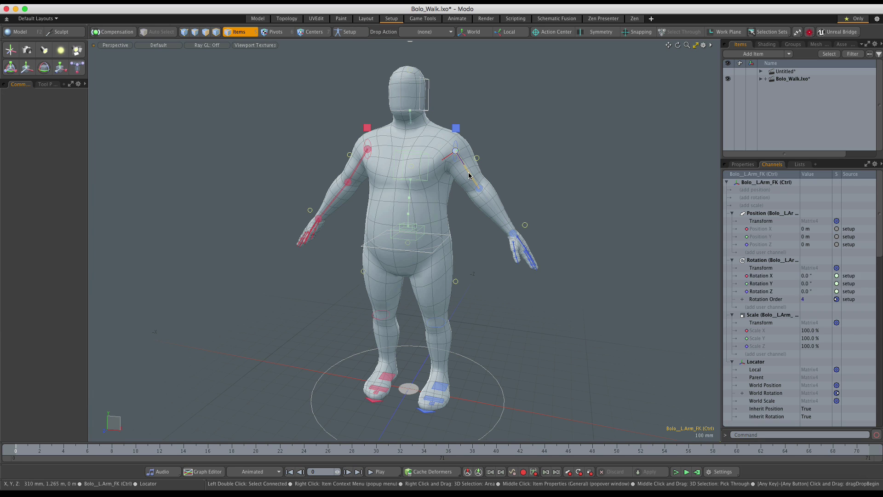
pyautogui.press('e')
pyautogui.moveTo(504, 167); pyautogui.dragTo(515, 126)
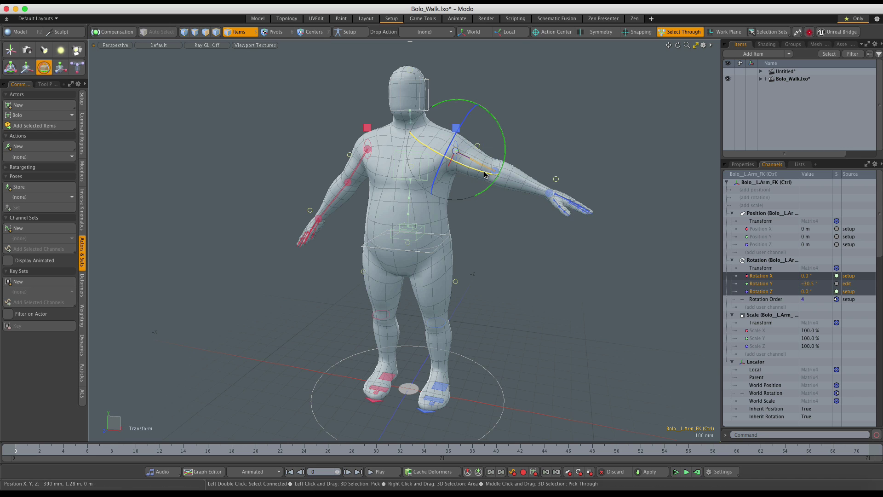
pyautogui.moveTo(486, 175); pyautogui.dragTo(464, 169)
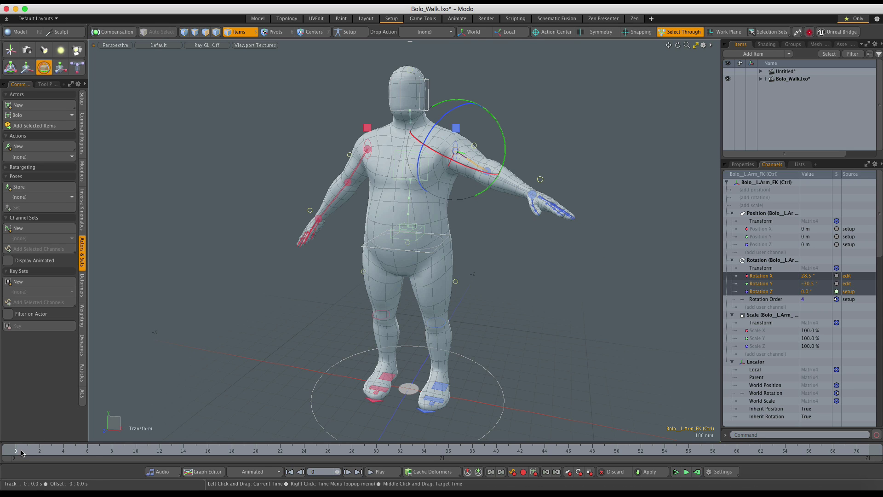
# Step: Enter frame 12 to commit the arm rotation as scene values
pyautogui.press('space')
pyautogui.write('2')
pyautogui.press('Return')
# Step: At frame 16, try swinging and twisting the left arm, then discard the trial rotation
pyautogui.click(147, 453)
pyautogui.moveTo(153, 447); pyautogui.dragTo(208, 447)
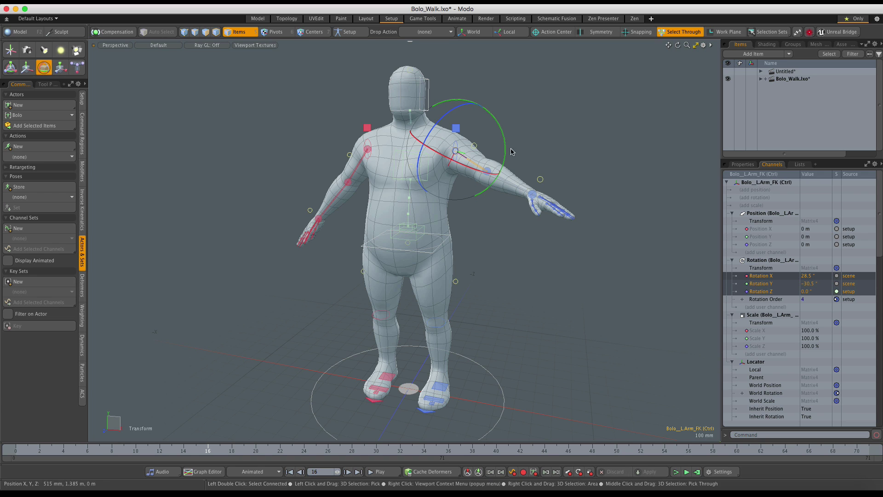
pyautogui.moveTo(507, 153); pyautogui.dragTo(456, 169)
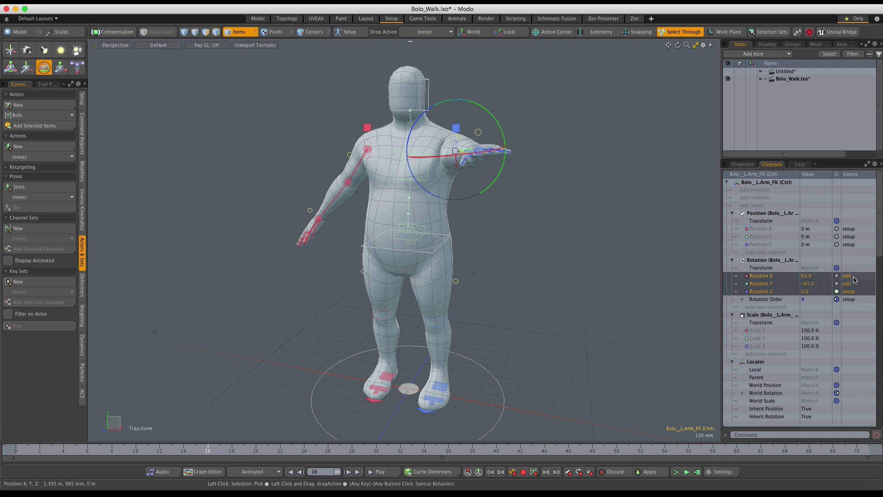
pyautogui.moveTo(411, 130); pyautogui.dragTo(425, 154)
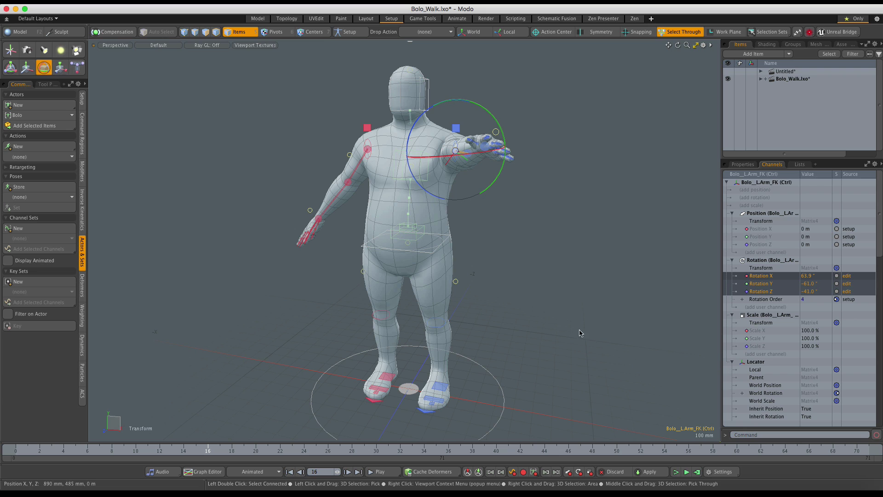
pyautogui.click(614, 472)
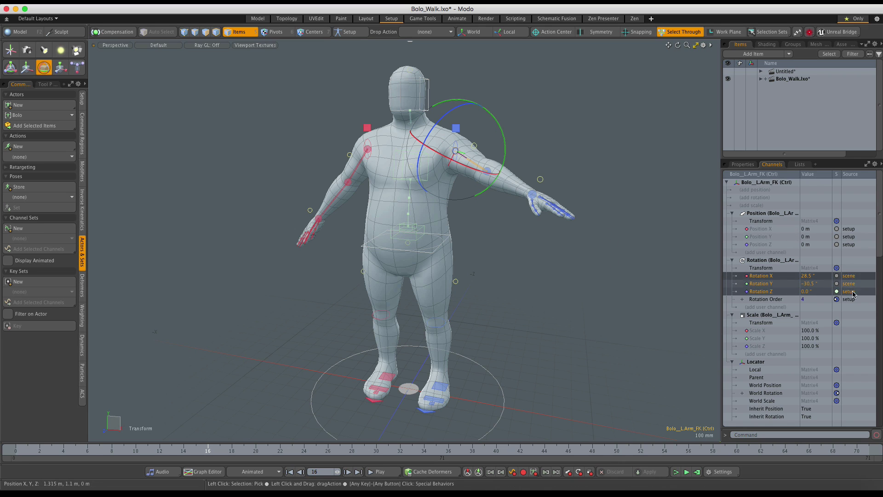
# Step: Rotate the left arm to 50.8° X, -64.0° Y, -30.0° Z and apply it to the scene action
pyautogui.moveTo(505, 152); pyautogui.dragTo(506, 118)
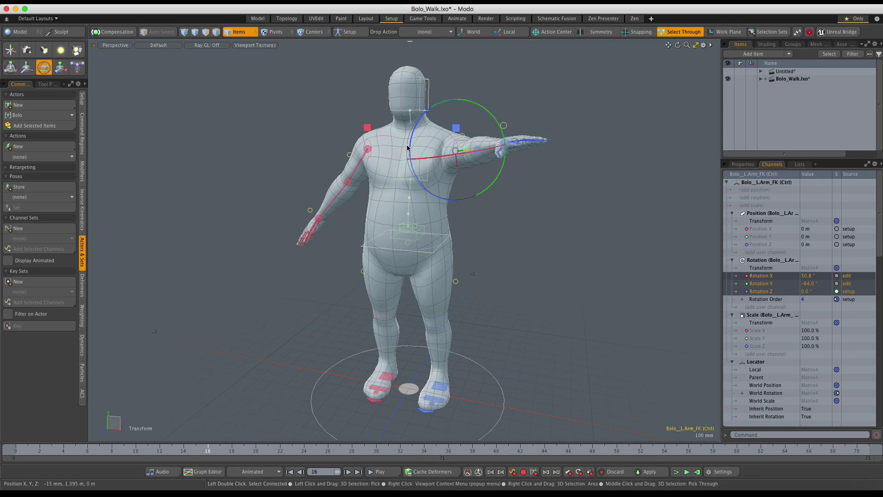
pyautogui.moveTo(407, 147); pyautogui.dragTo(413, 174)
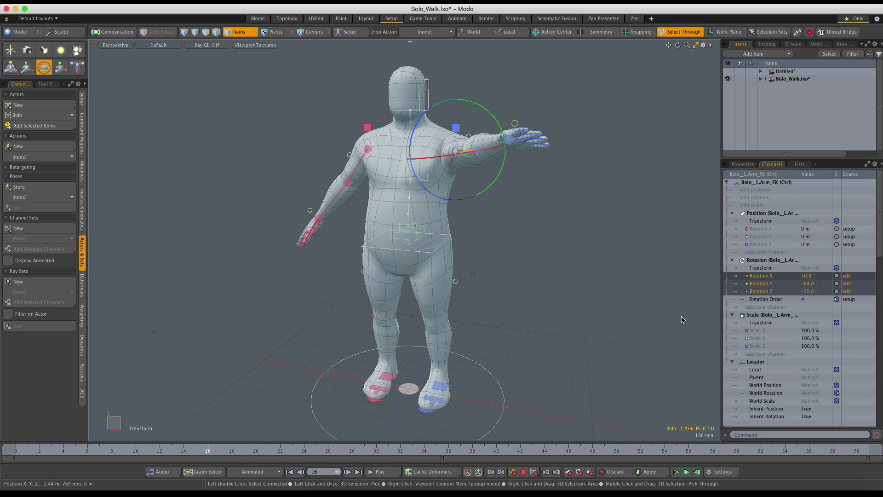
pyautogui.click(649, 472)
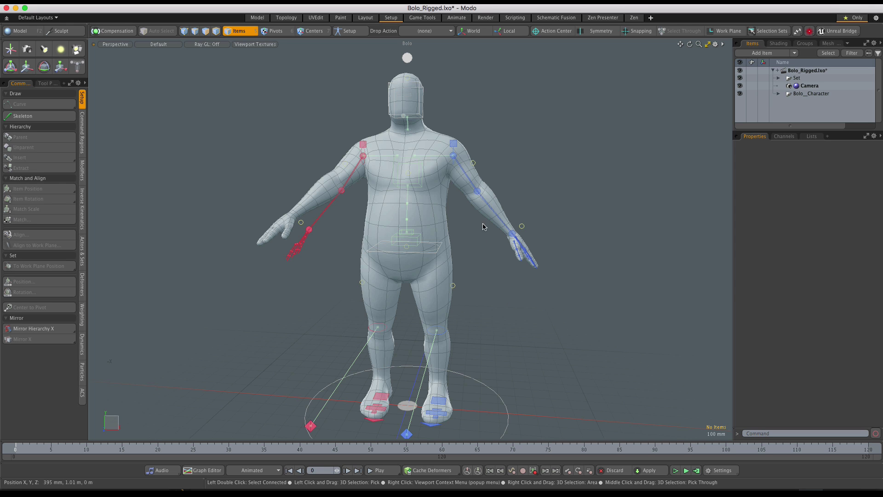
# Step: In Bolo_Rigged.lxo, orbit to the side, test-rotate the R.ForeArm_FK control, then orbit back
pyautogui.keyDown('alt'); pyautogui.moveTo(486, 215); pyautogui.dragTo(414, 170); pyautogui.keyUp('alt')
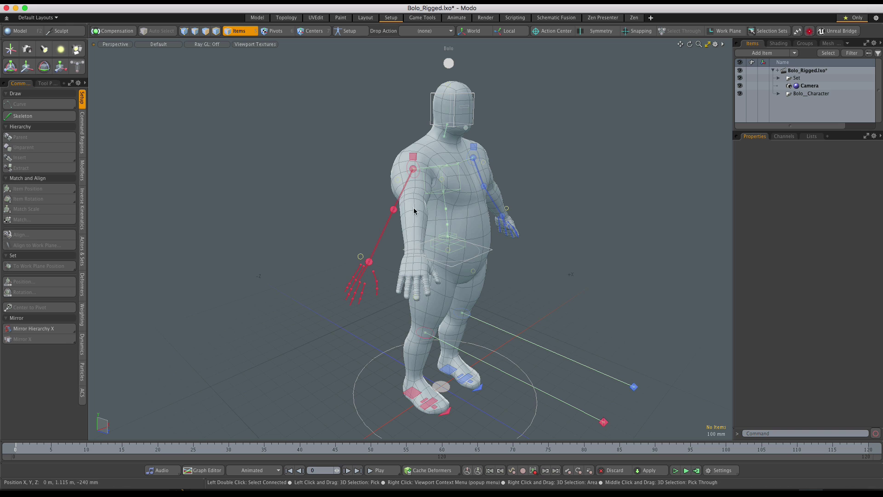
pyautogui.click(393, 236)
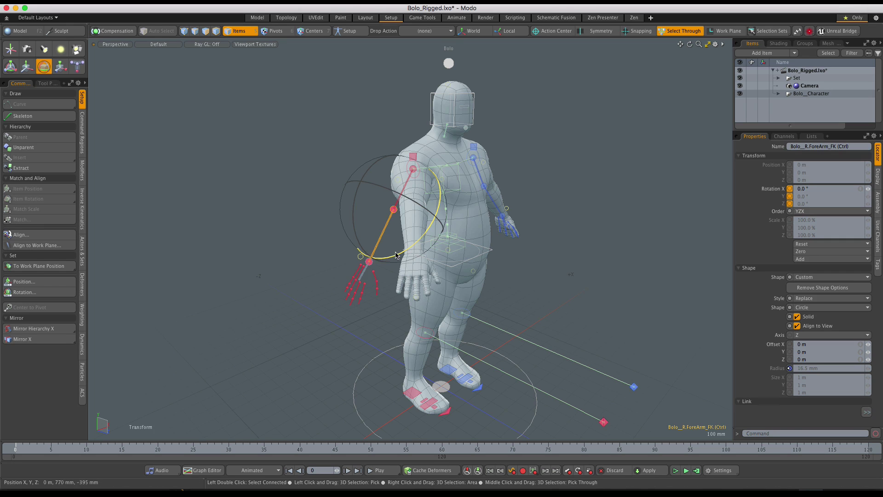
pyautogui.moveTo(393, 237)
pyautogui.mouseDown()
pyautogui.moveTo(395, 256)
pyautogui.moveTo(416, 226)
pyautogui.moveTo(398, 260)
pyautogui.moveTo(402, 232)
pyautogui.mouseUp()
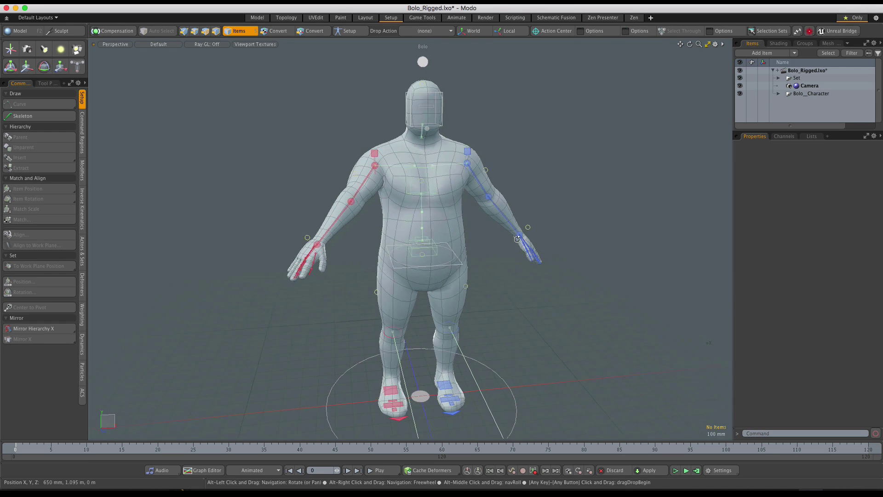
pyautogui.keyDown('alt'); pyautogui.moveTo(517, 239); pyautogui.dragTo(489, 236); pyautogui.keyUp('alt')
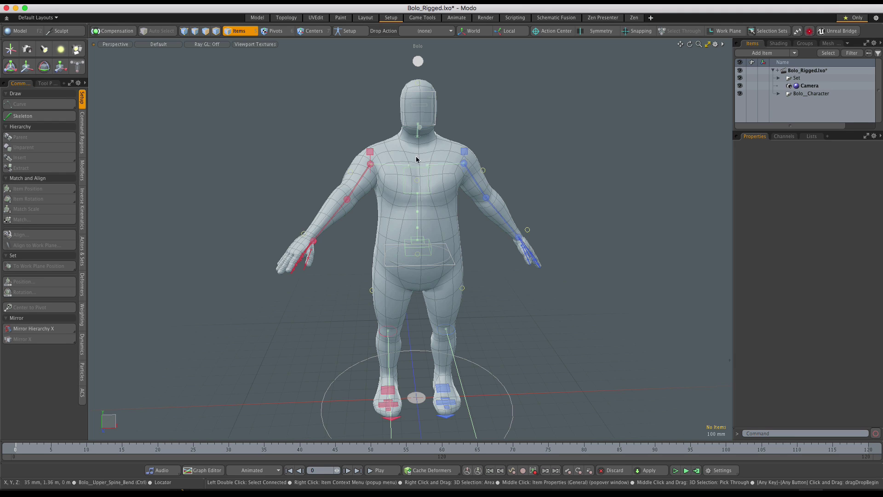
# Step: Toggle Setup, orbit around the character, and select R.Arm_FK with the Rotate tool active
pyautogui.click(350, 32)
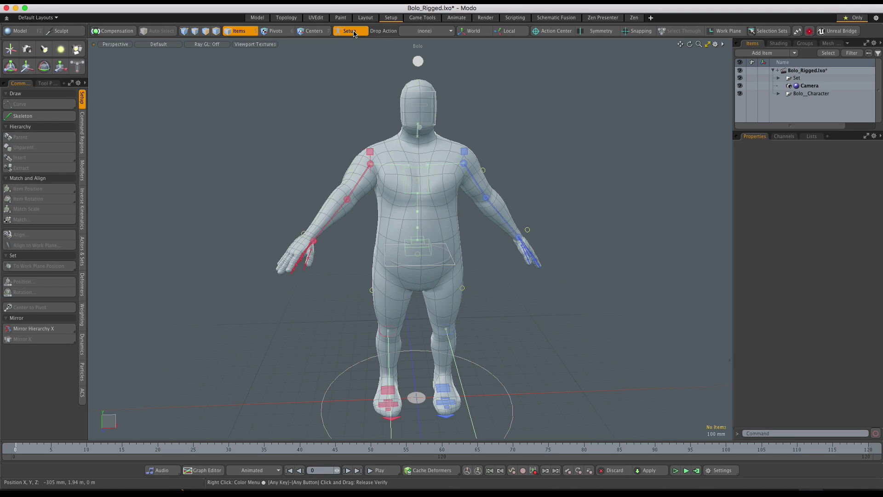
pyautogui.keyDown('alt'); pyautogui.moveTo(345, 142); pyautogui.dragTo(354, 251); pyautogui.keyUp('alt')
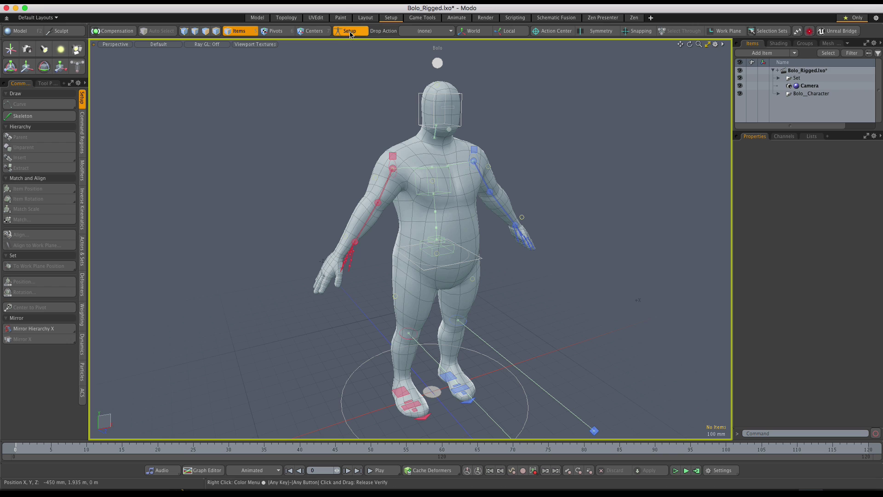
pyautogui.keyDown('alt'); pyautogui.moveTo(341, 197); pyautogui.dragTo(369, 255); pyautogui.keyUp('alt')
pyautogui.click(368, 198)
pyautogui.press('e')
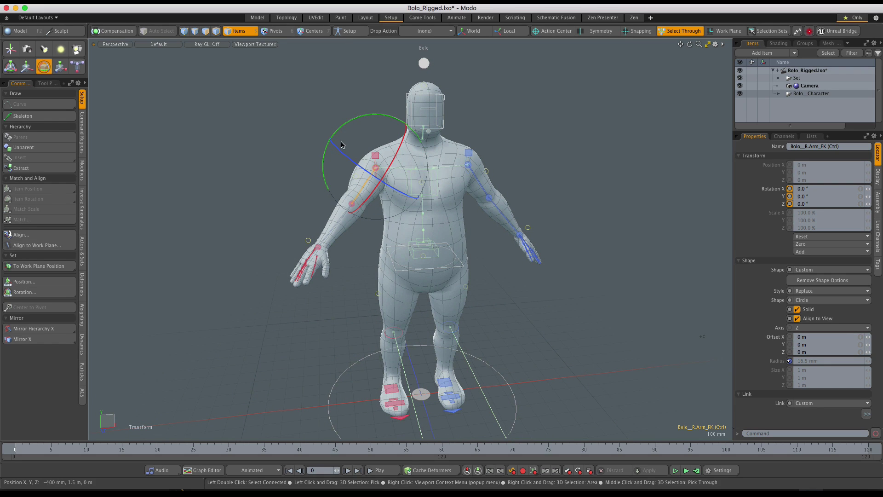
# Step: Apply R.Arm_FK's Rotation X, Y and Z channels to Setup/Rest Value, then drop the tool and deselect
pyautogui.click(783, 136)
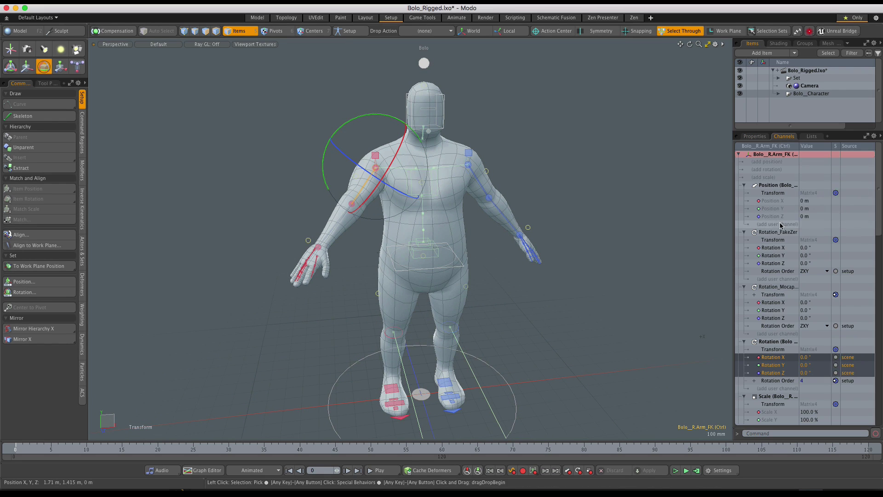
pyautogui.scroll(-3, 780, 225)
pyautogui.scroll(-3, 819, 221)
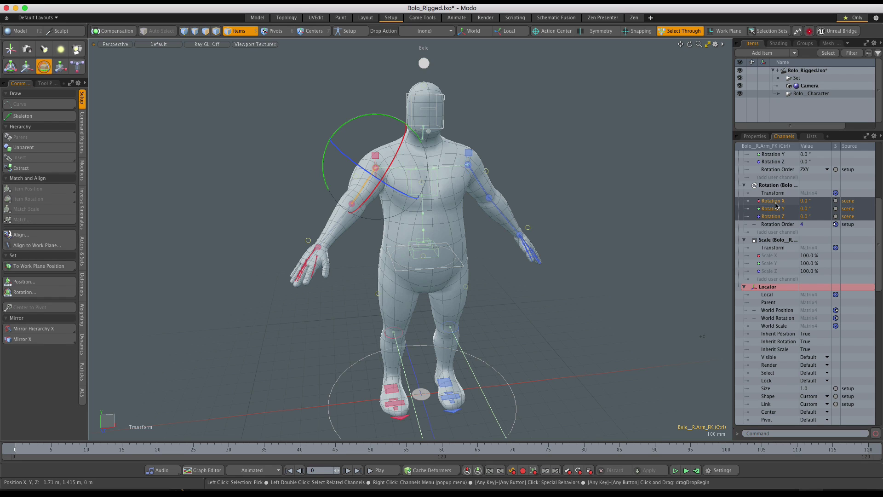
pyautogui.rightClick(776, 205)
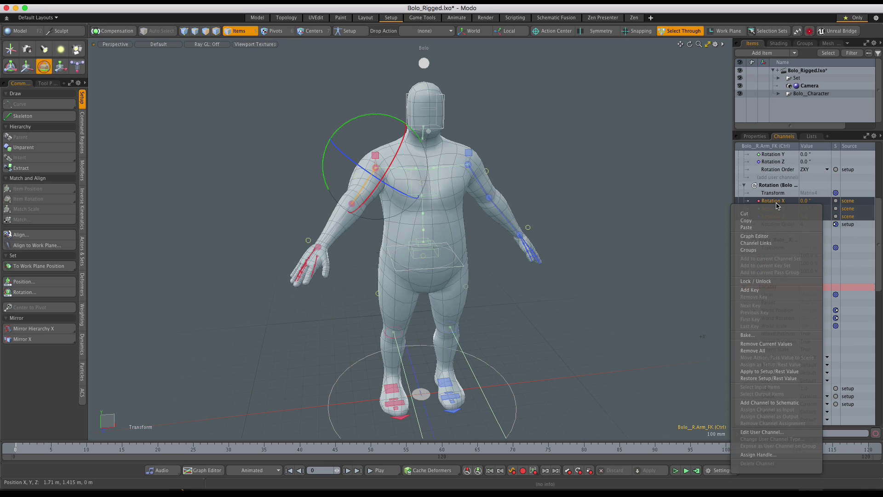
pyautogui.click(794, 372)
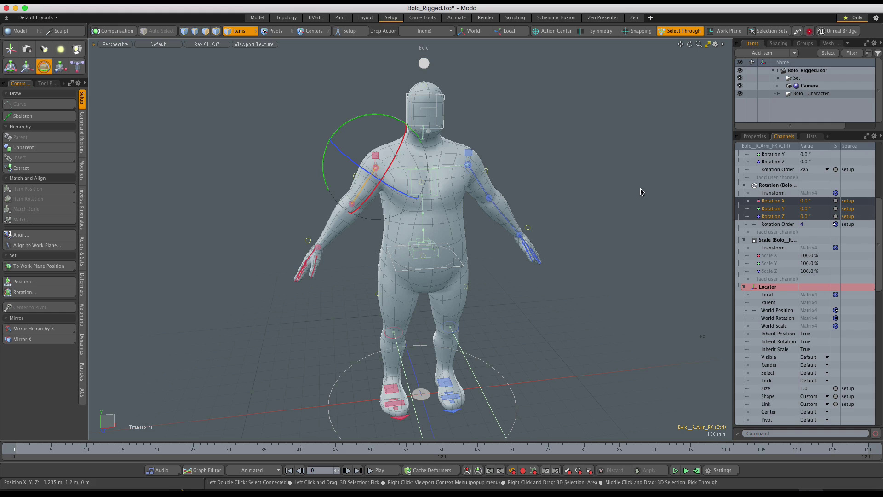
pyautogui.press('space')
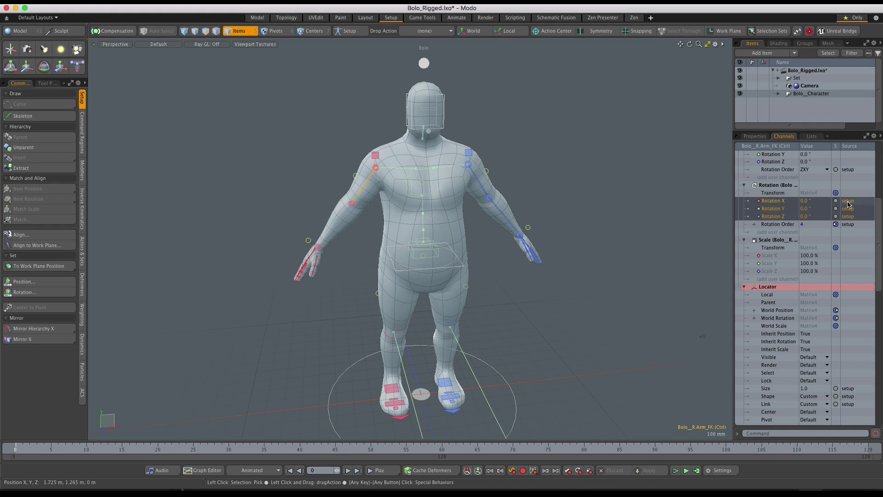
pyautogui.click(552, 166)
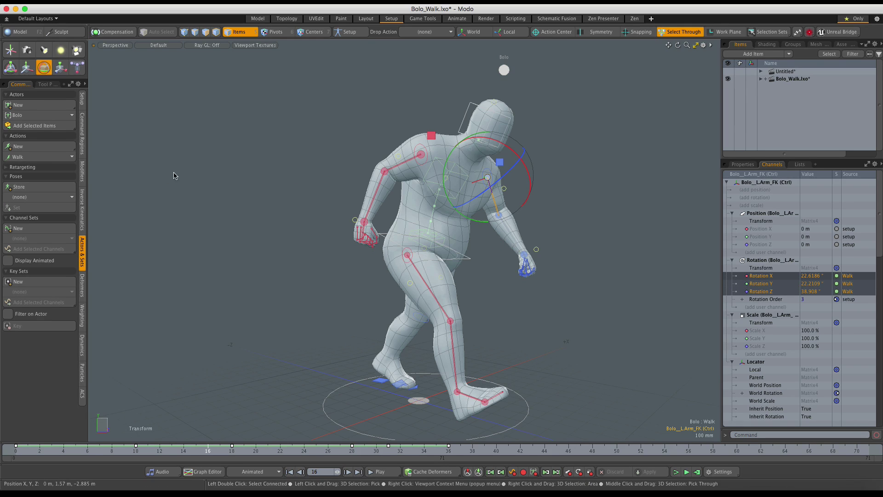
pyautogui.click(51, 115)
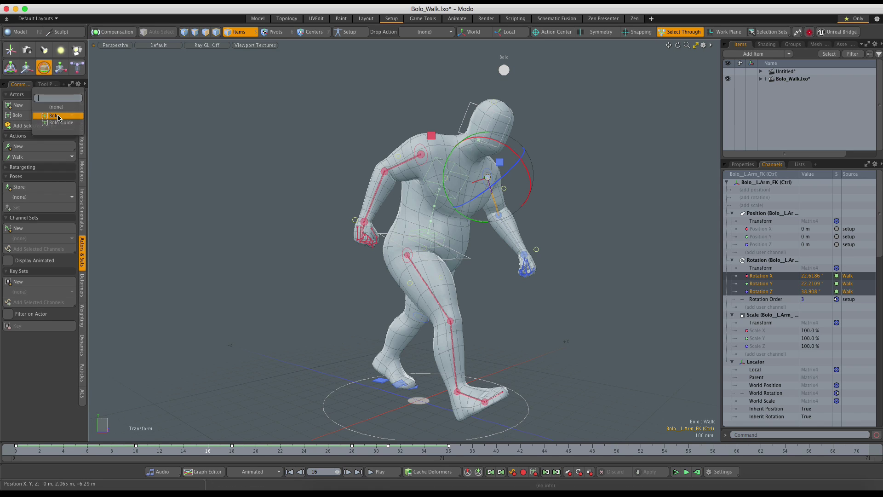
pyautogui.click(132, 212)
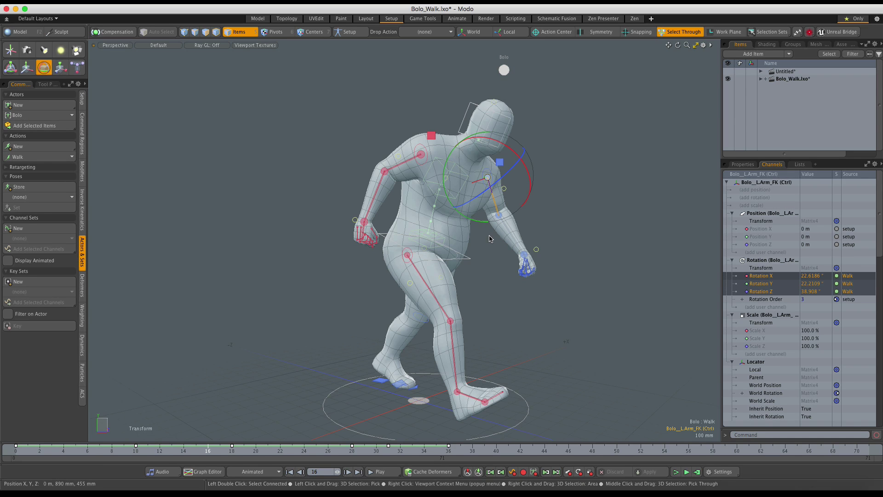